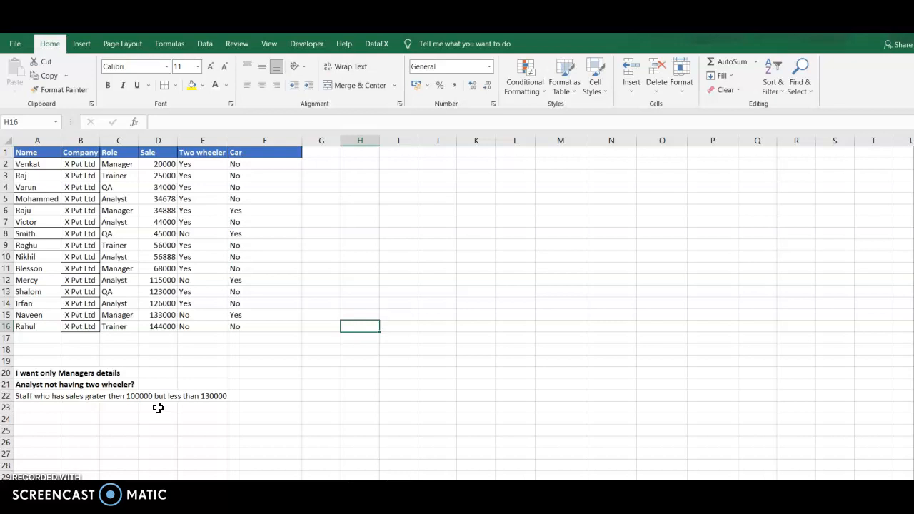
Extend the staff sales question in A22 with "- Should have two wheeler" after 130000.
left_click(44, 396)
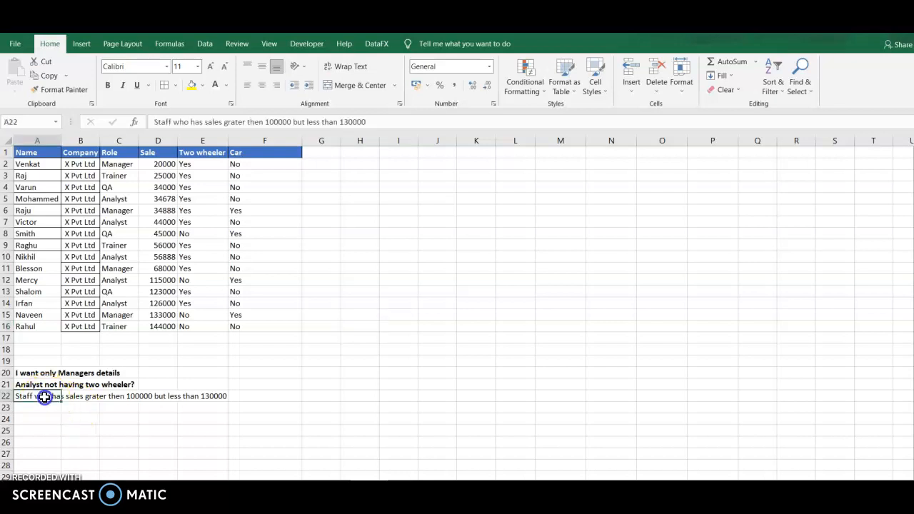
left_click(373, 122)
type(",")
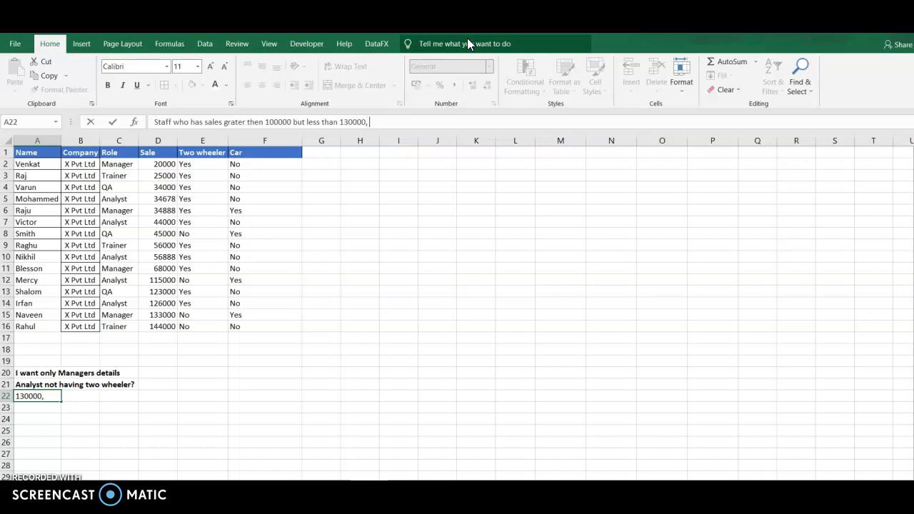
type(" Should have t")
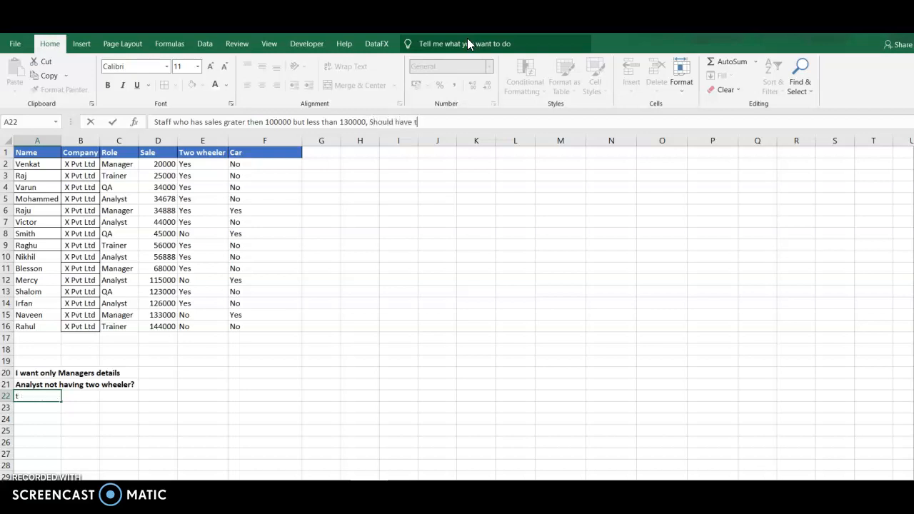
type("wo wheeler")
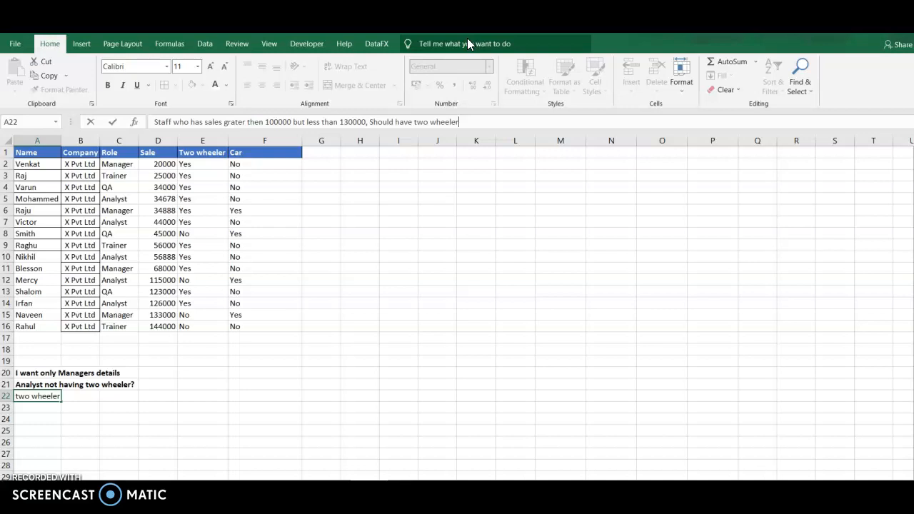
left_click(368, 122)
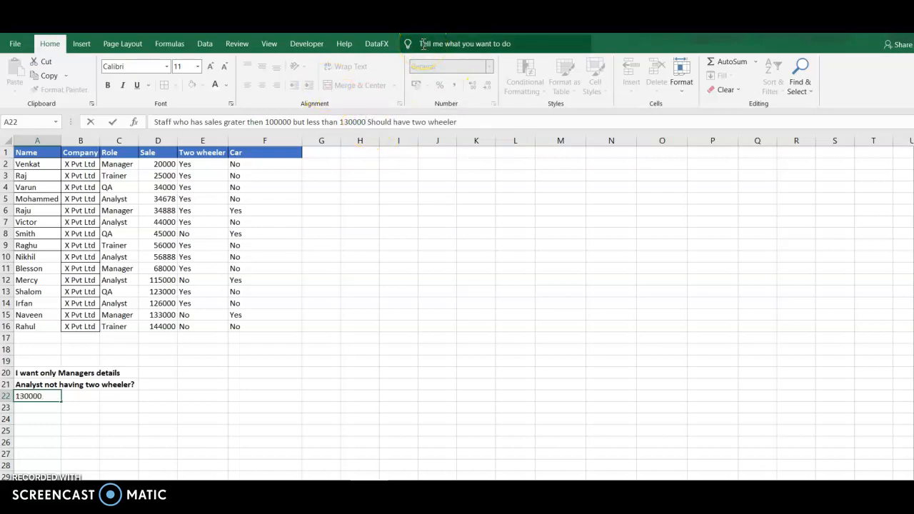
type("-")
left_click(265, 347)
left_click_drag(175, 396, 171, 409)
left_click(140, 429)
left_click(316, 280)
left_click(425, 223)
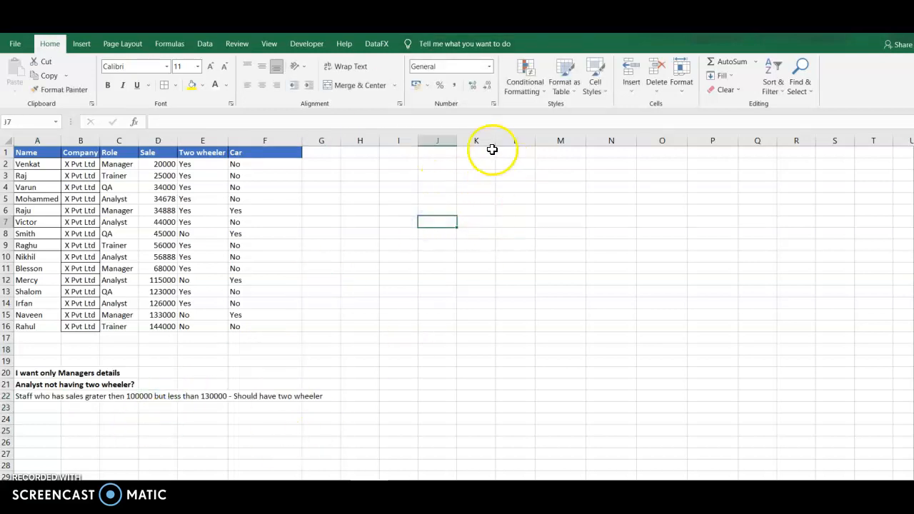
Copy the header row A1:F1 to K1 to start the criteria range.
left_click_drag(33, 150, 243, 151)
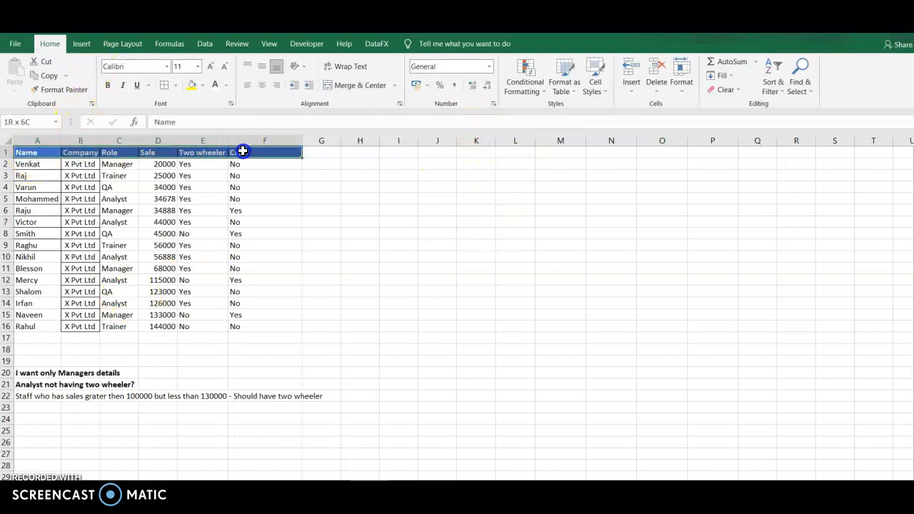
key("ctrl+c")
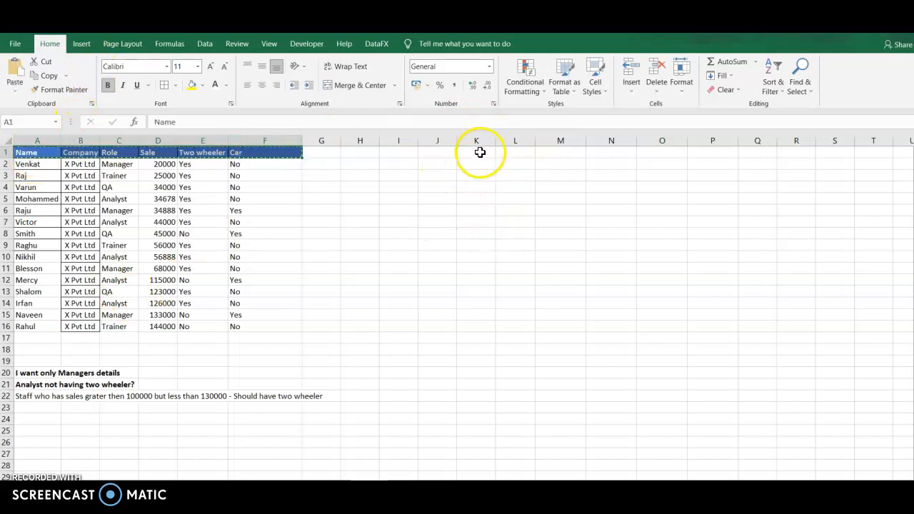
left_click(479, 152)
key("ctrl+v")
left_click(545, 257)
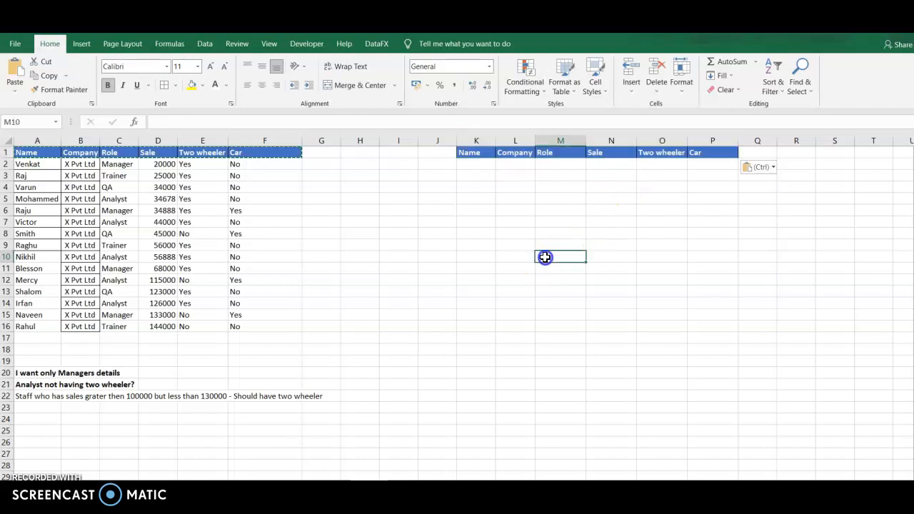
left_click(478, 221)
left_click(534, 137)
left_click(600, 208)
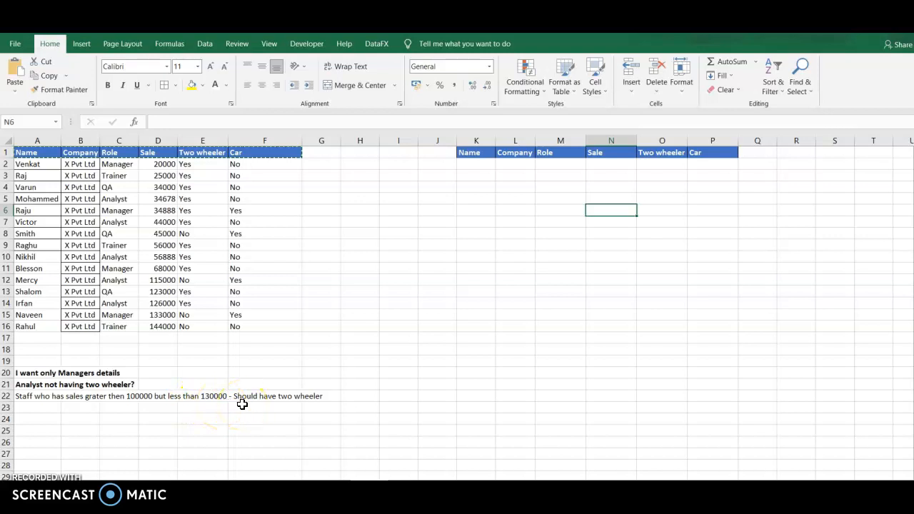
left_click(614, 315)
left_click(622, 221)
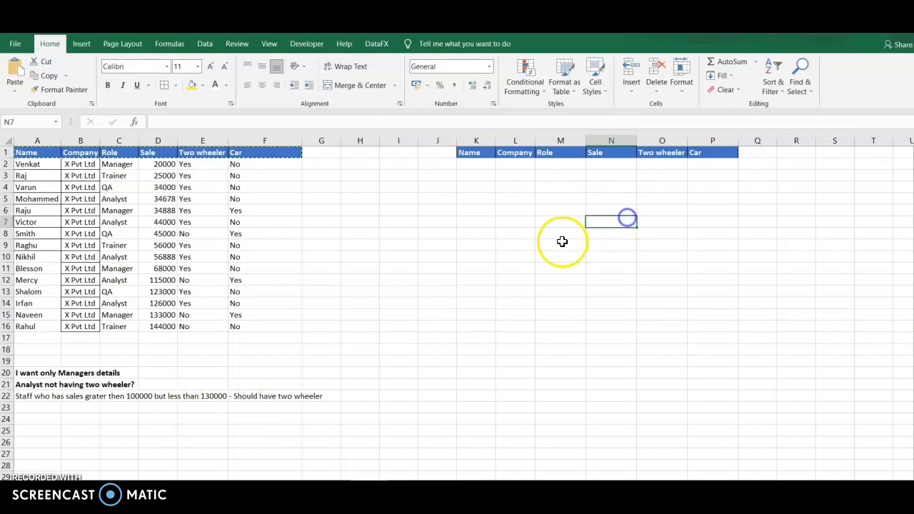
Insert a column before the criteria range's Two wheeler column and give it the header "Sale" in O1.
left_click(606, 152)
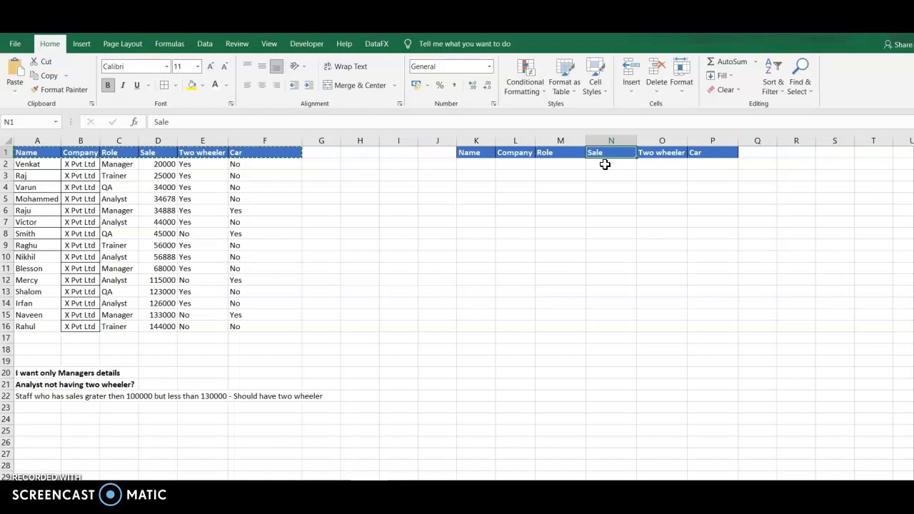
left_click(656, 140)
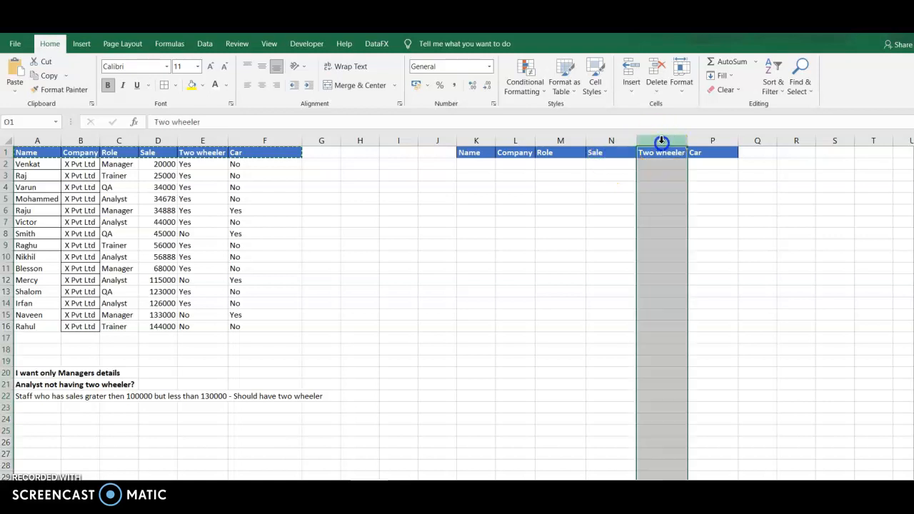
right_click(656, 189)
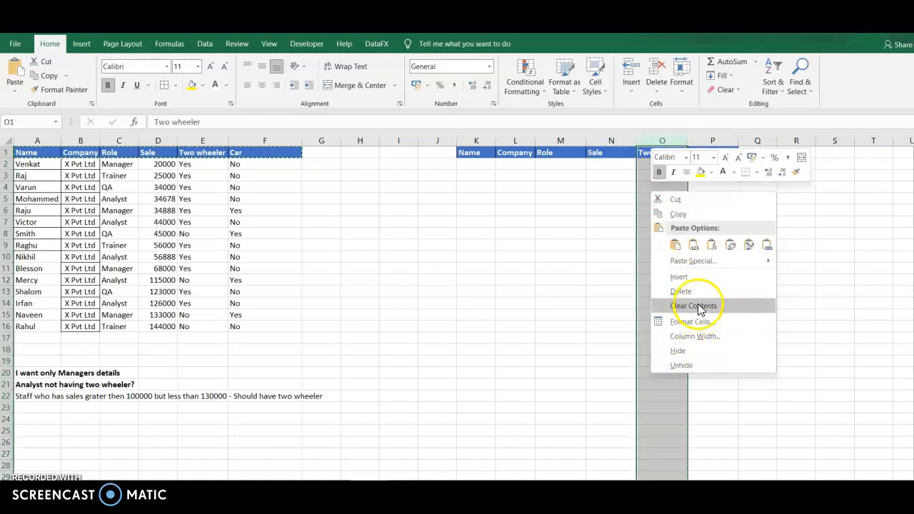
left_click(687, 278)
left_click(659, 151)
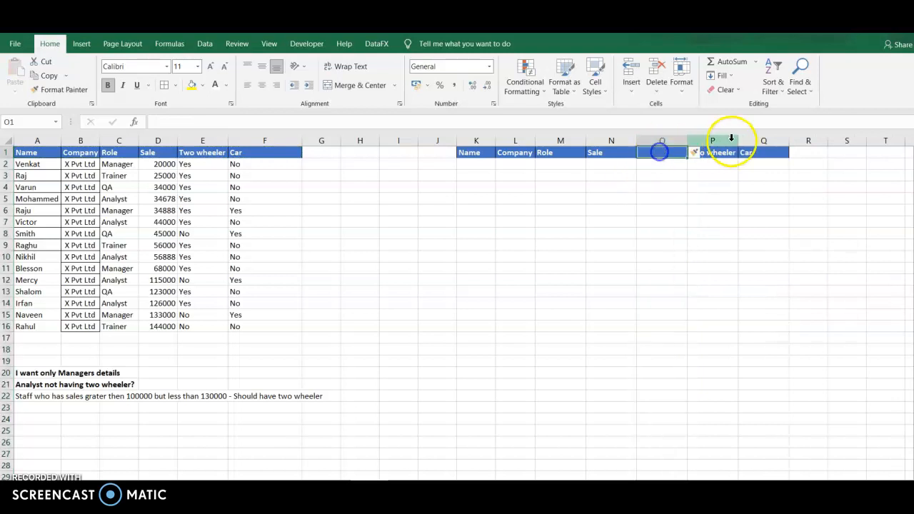
type("Sale")
left_click(668, 220)
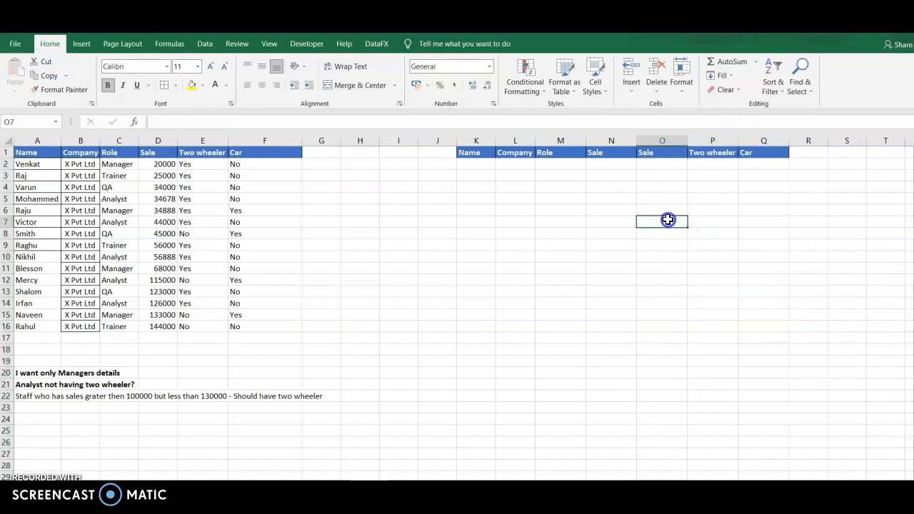
Enter the criteria >100000 in N2 and <130000 in O2 under the two Sale headers.
left_click(608, 165)
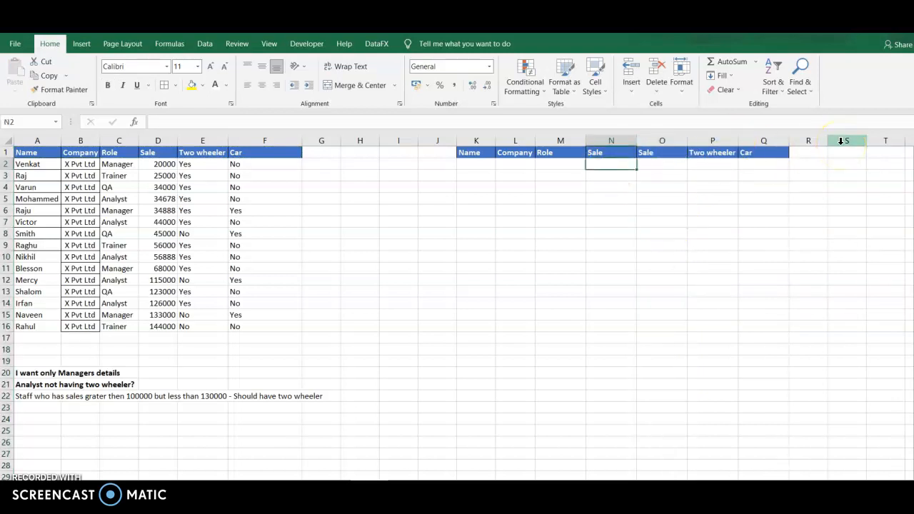
type(">100000")
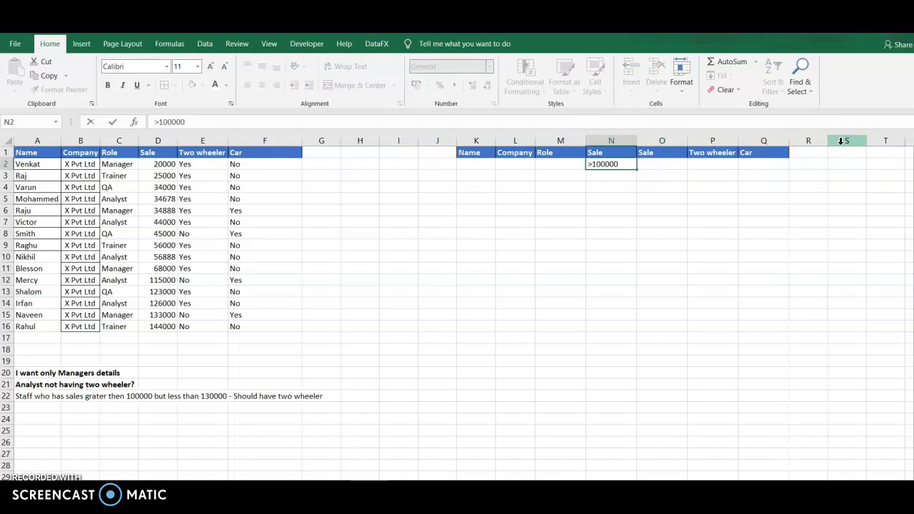
key("Tab")
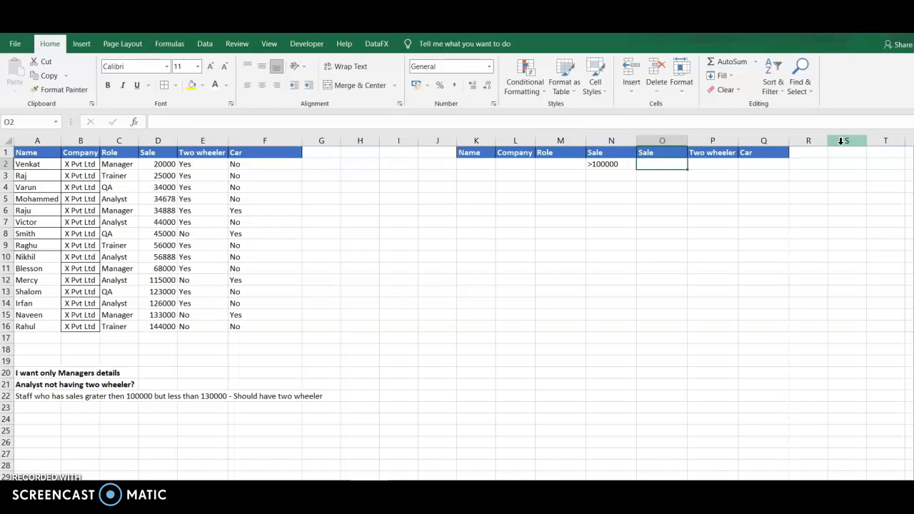
type("<130000")
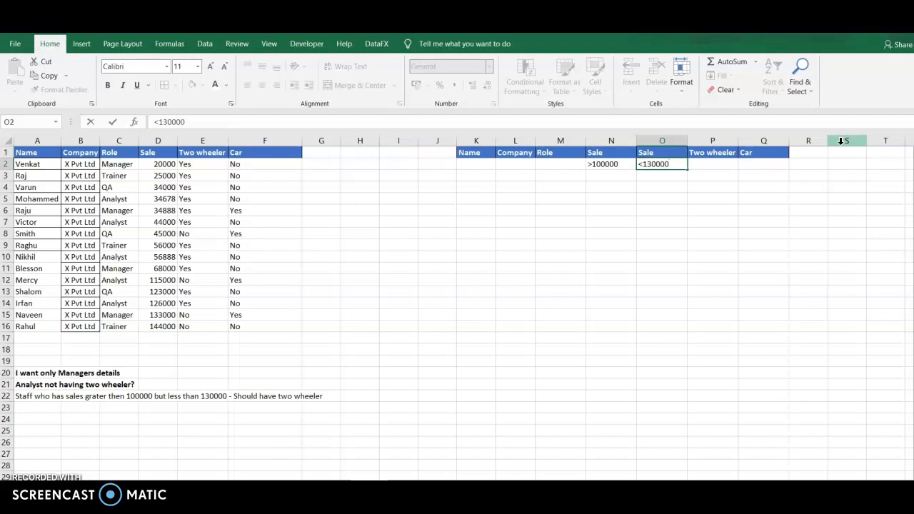
key("Tab")
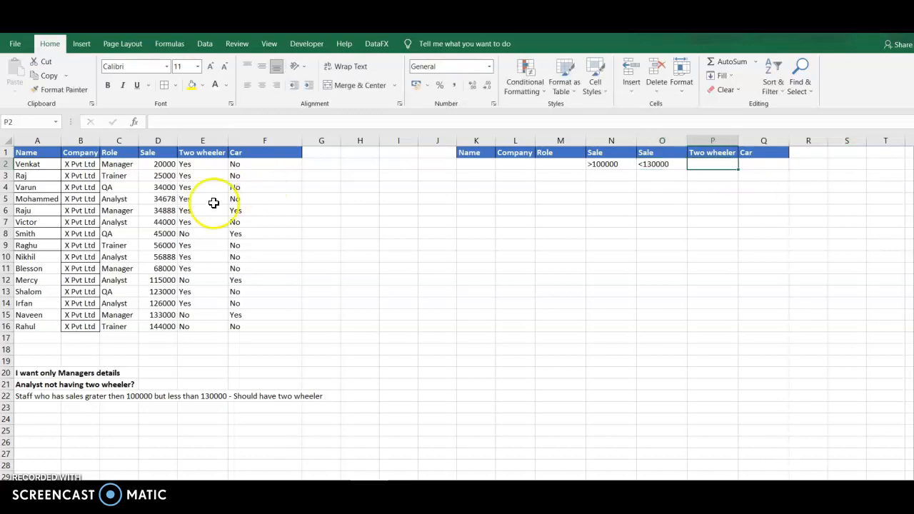
Copy a "Yes" value from the data's Two wheeler column into P2 as the two-wheeler criterion.
left_click(193, 187)
key("ctrl+c")
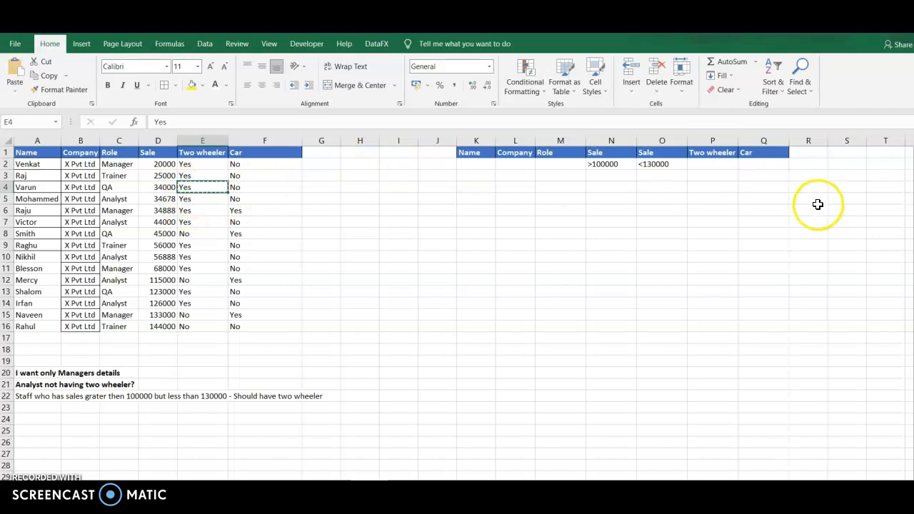
left_click(725, 164)
key("ctrl+v")
left_click(681, 217)
Copy the Name header from K1 to K10 as the first output column.
left_click_drag(470, 152, 768, 154)
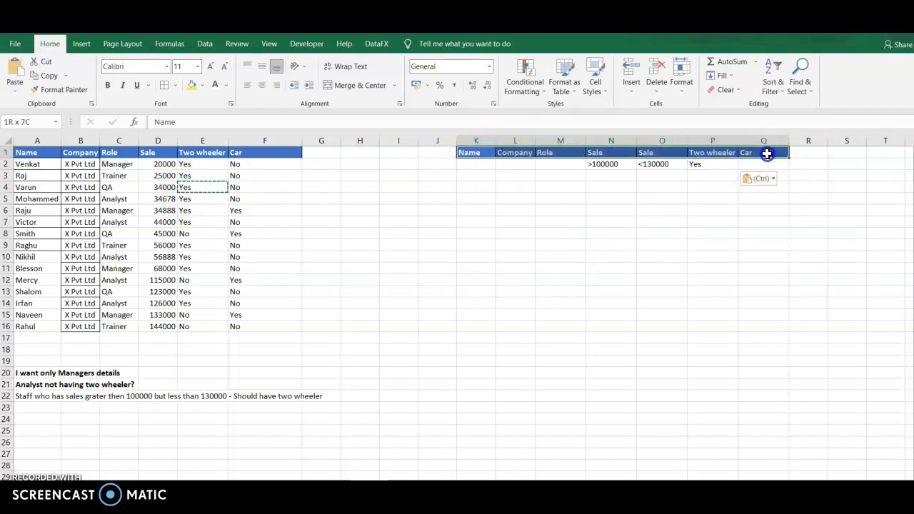
left_click(480, 153)
key("ctrl+c")
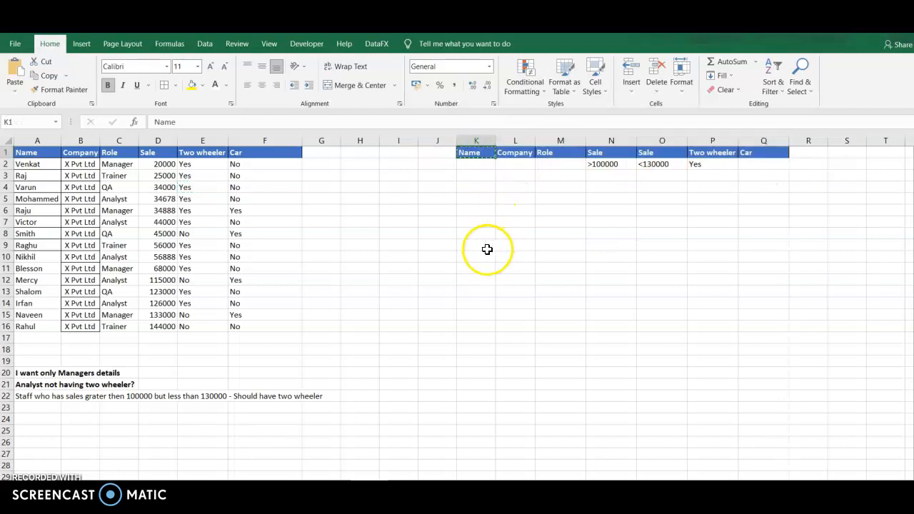
left_click(473, 257)
key("ctrl+v")
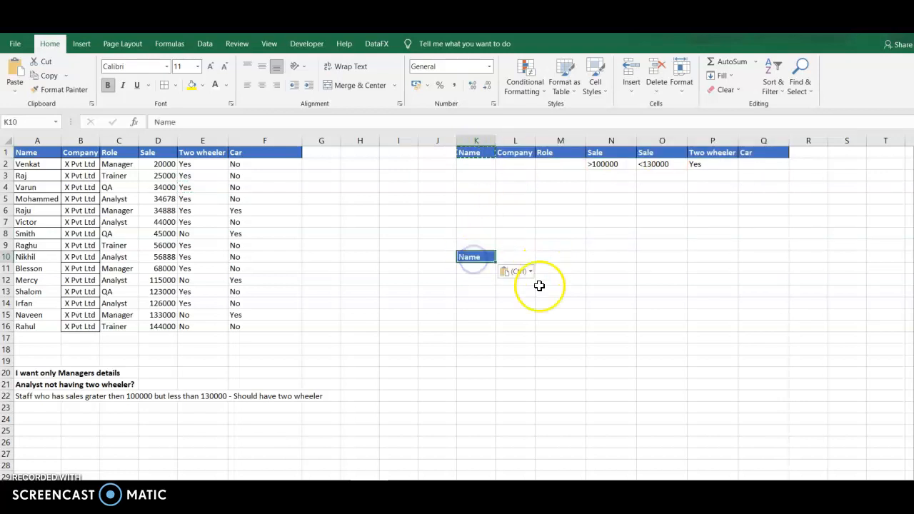
left_click(508, 304)
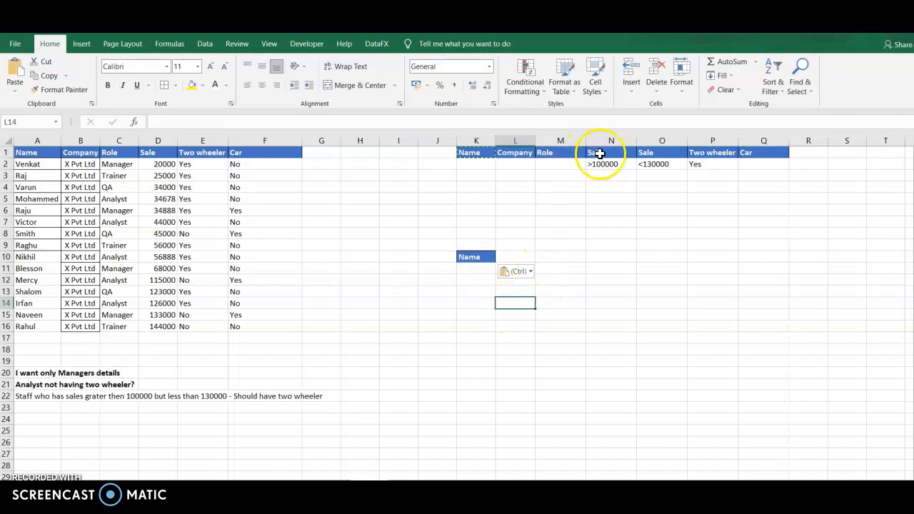
Copy the Sale and Two wheeler headers from the criteria range to L10 and M10.
left_click(600, 154)
key("ctrl+c")
left_click(521, 255)
key("ctrl+v")
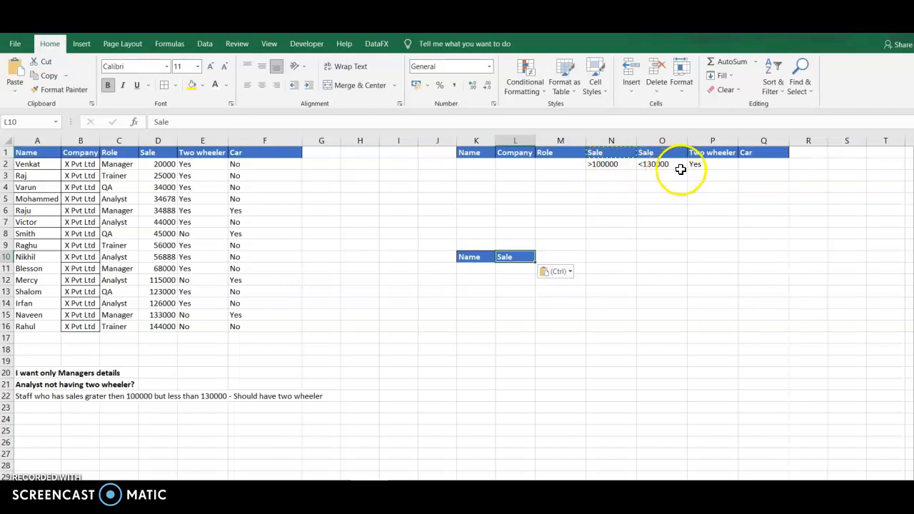
left_click(706, 156)
key("ctrl+c")
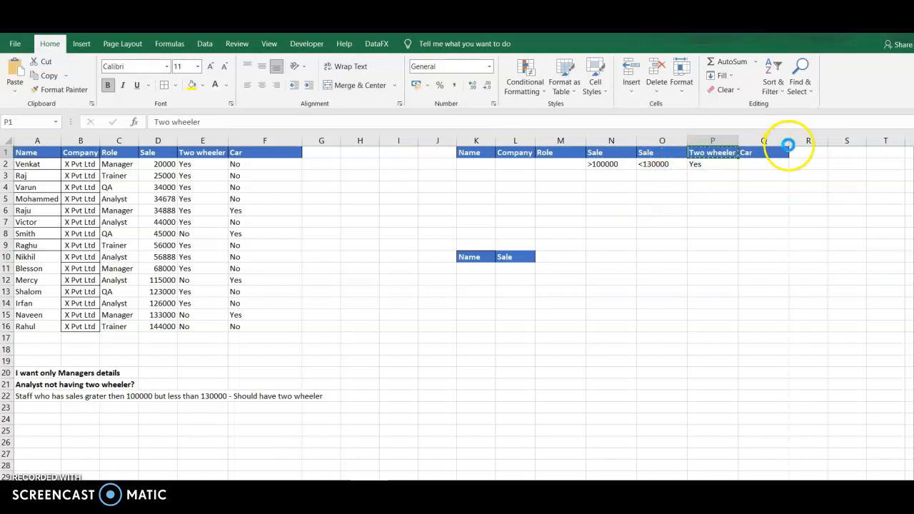
left_click(557, 255)
key("ctrl+v")
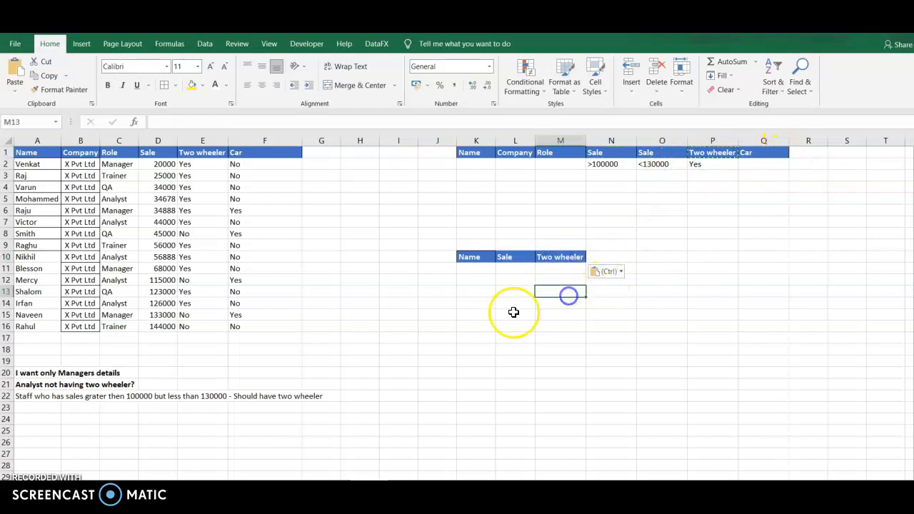
left_click(487, 278)
Run an Advanced Filter on A1:F16 with criteria range K1:Q2, copying the matching records to K10:M10.
left_click(477, 258)
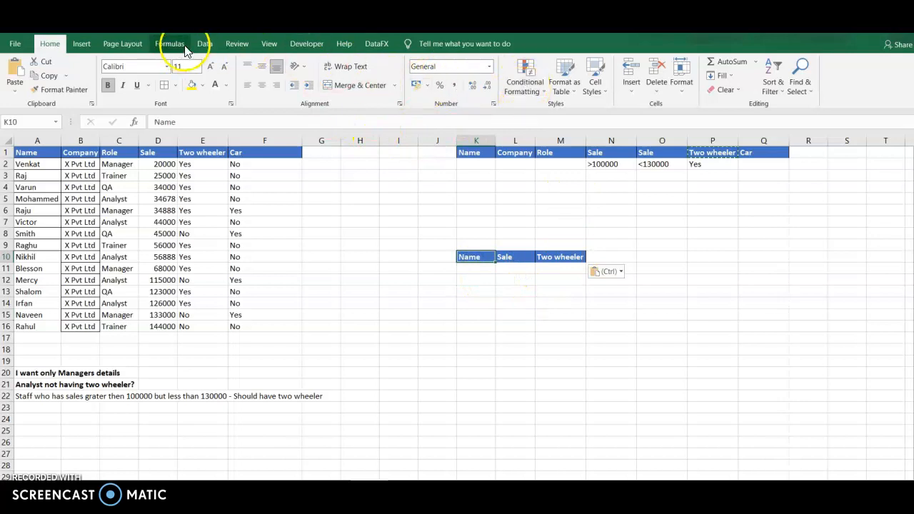
left_click(205, 43)
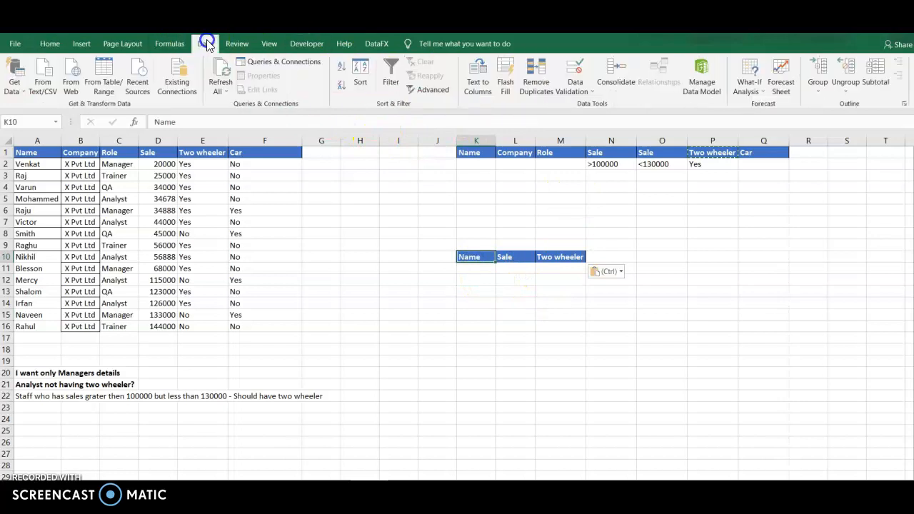
left_click(426, 92)
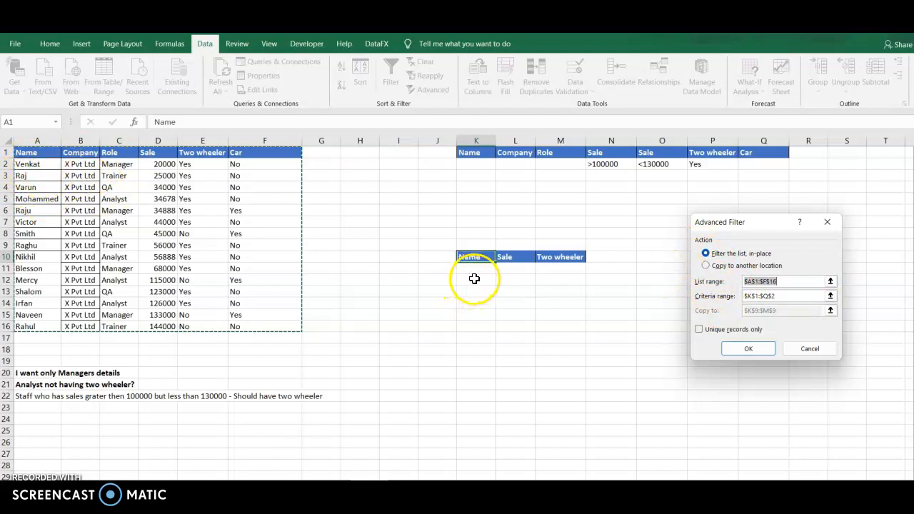
left_click(706, 265)
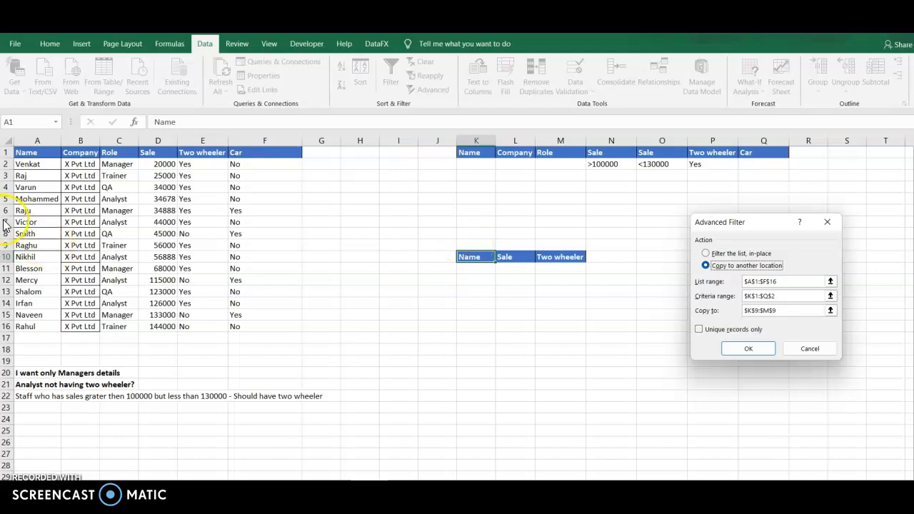
left_click(779, 311)
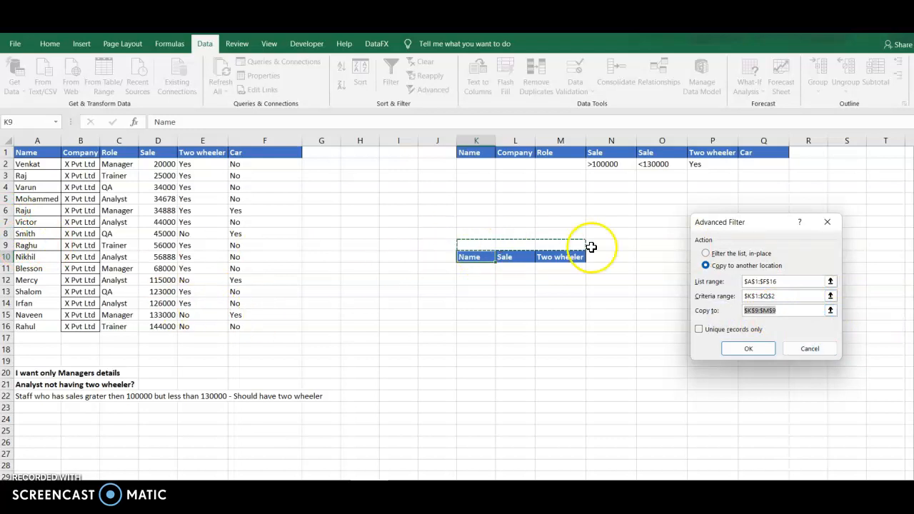
left_click_drag(469, 257, 562, 258)
left_click(749, 349)
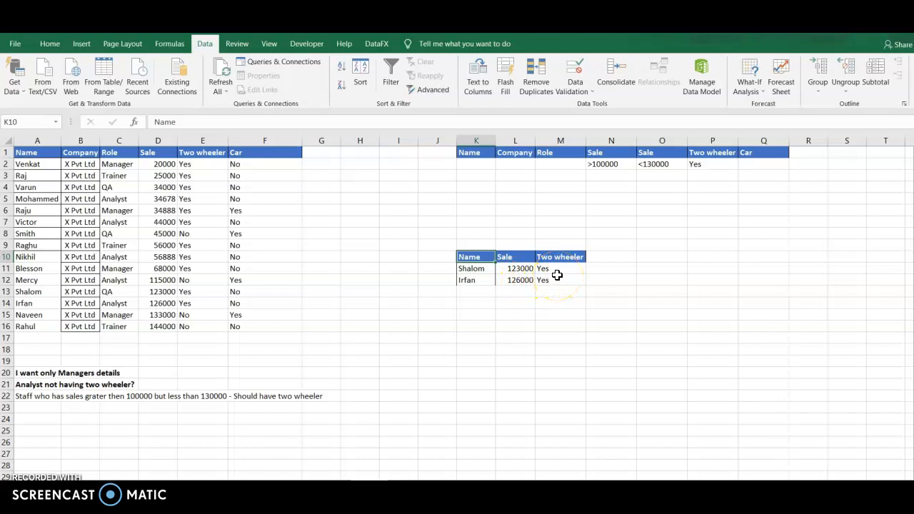
left_click_drag(470, 268, 474, 280)
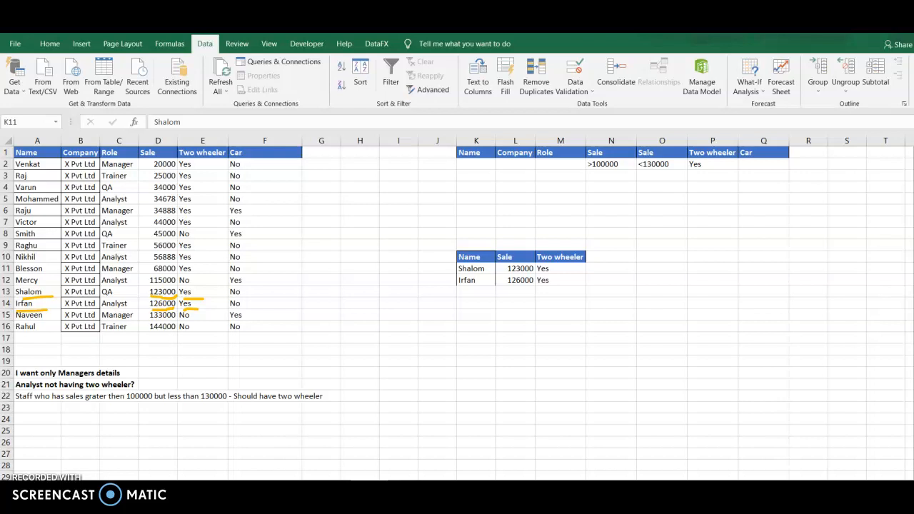
key("Escape")
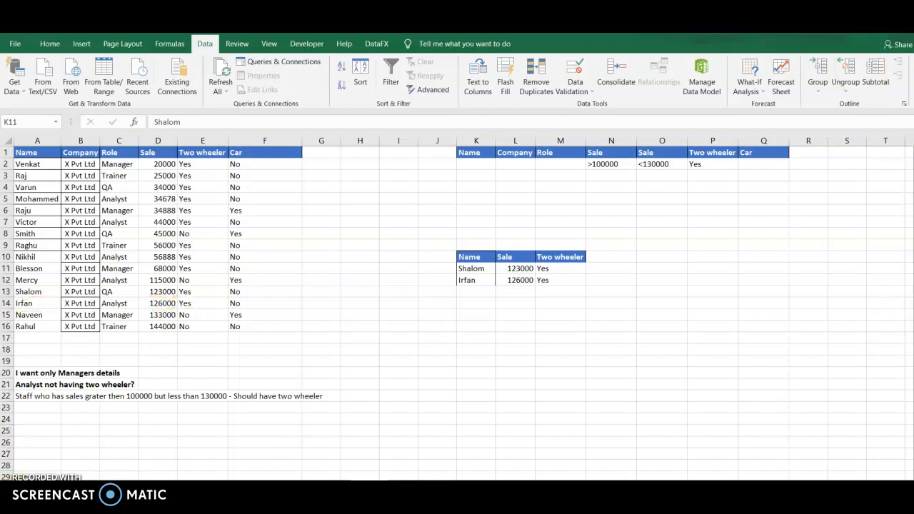